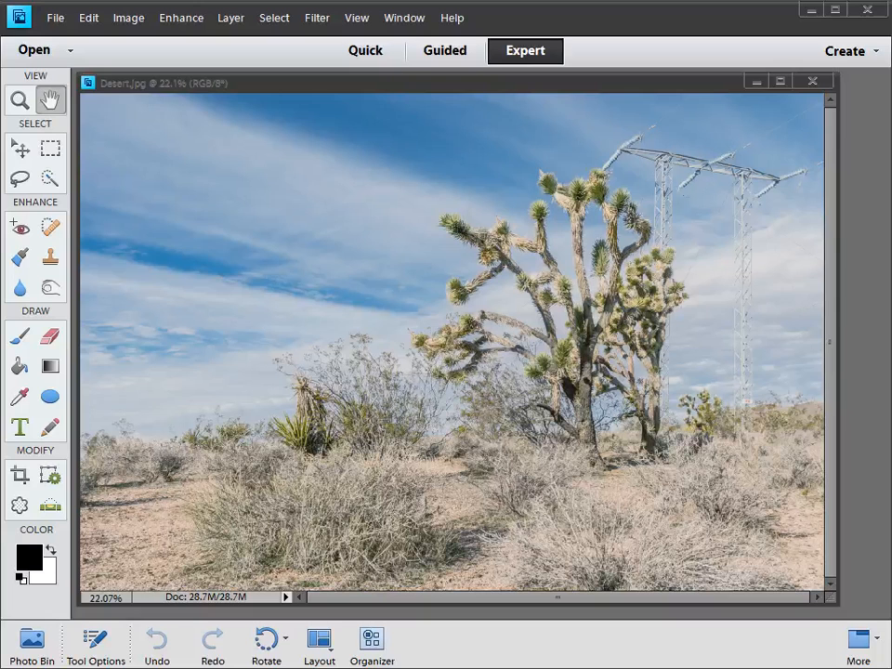
- Open the Levels a.jpg checkerboard image as a floating window and reduce its view to 33.3%
left_click_drag(888, 363, 363, 313)
key("ctrl+0")
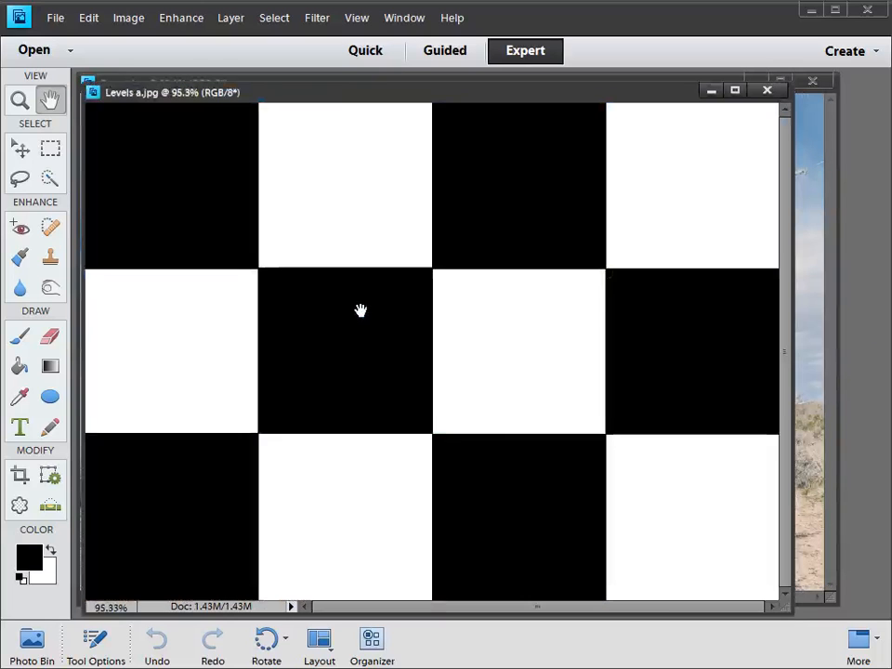
key("ctrl+1")
key("ctrl+minus")
key("ctrl+minus")
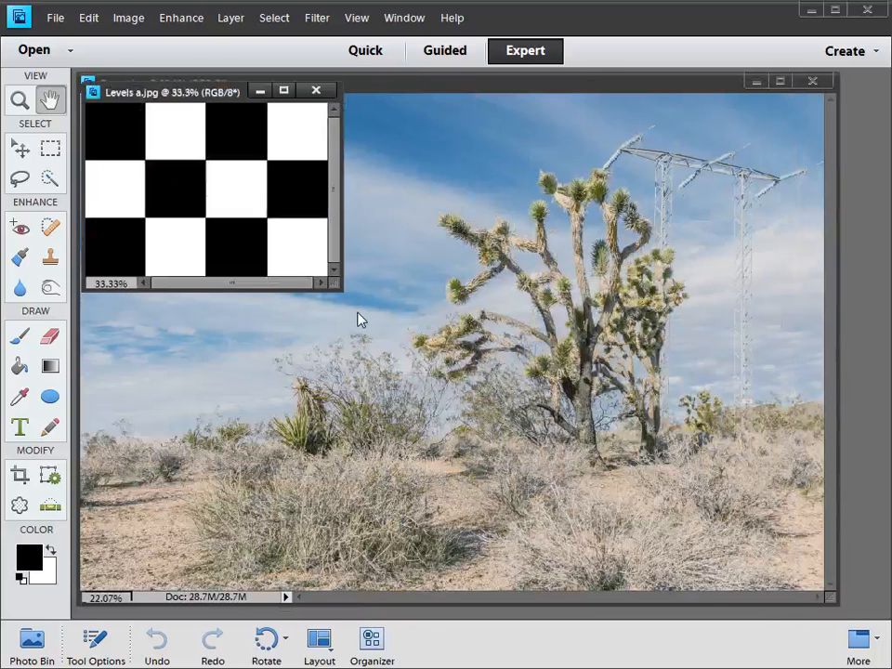
- Open Levels b.jpg at a 33.3% view and arrange it side by side with Levels a.jpg over the desert photo
left_click_drag(888, 344, 571, 318)
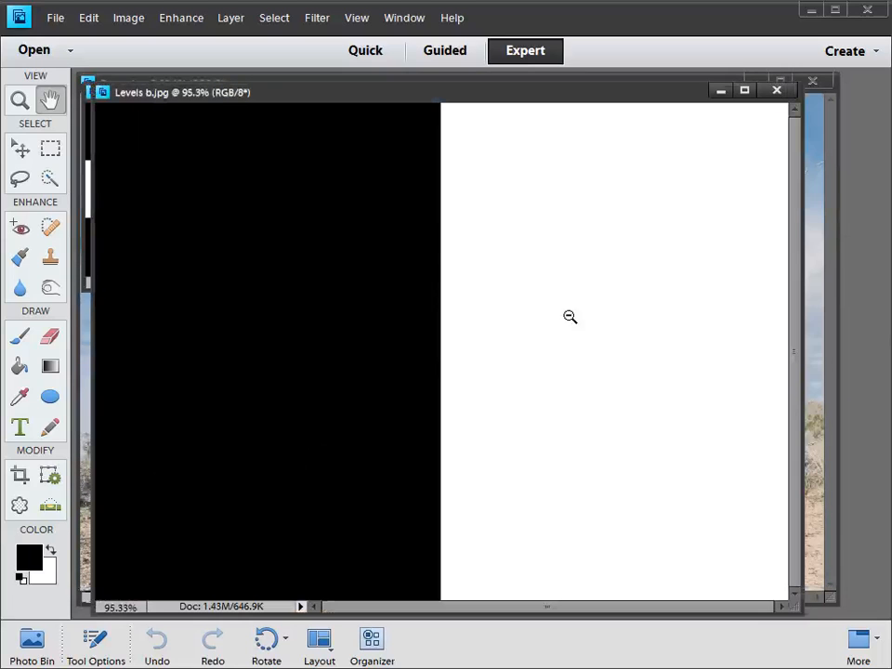
key("ctrl+minus")
key("ctrl+minus")
key("ctrl+minus")
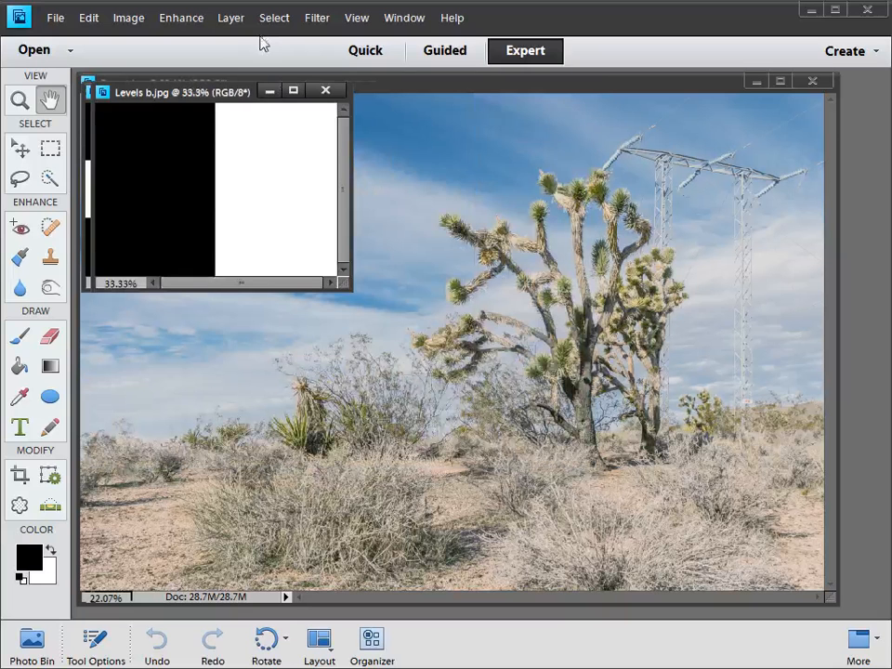
left_click_drag(176, 93, 444, 159)
left_click_drag(199, 97, 204, 155)
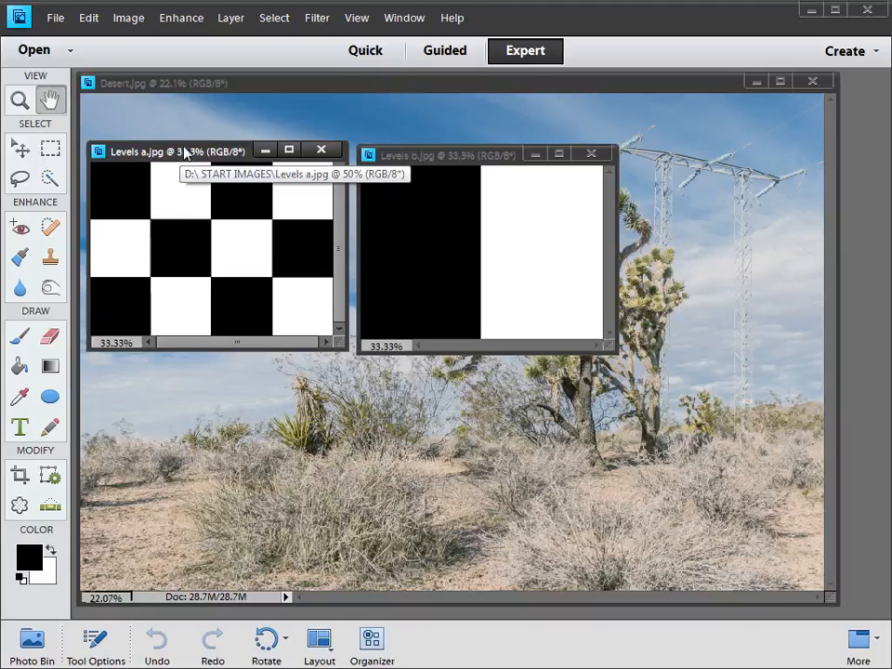
- Examine the Levels histograms of Levels a.jpg and Levels b.jpg, cancelling the adjustment for each image
key("ctrl+l")
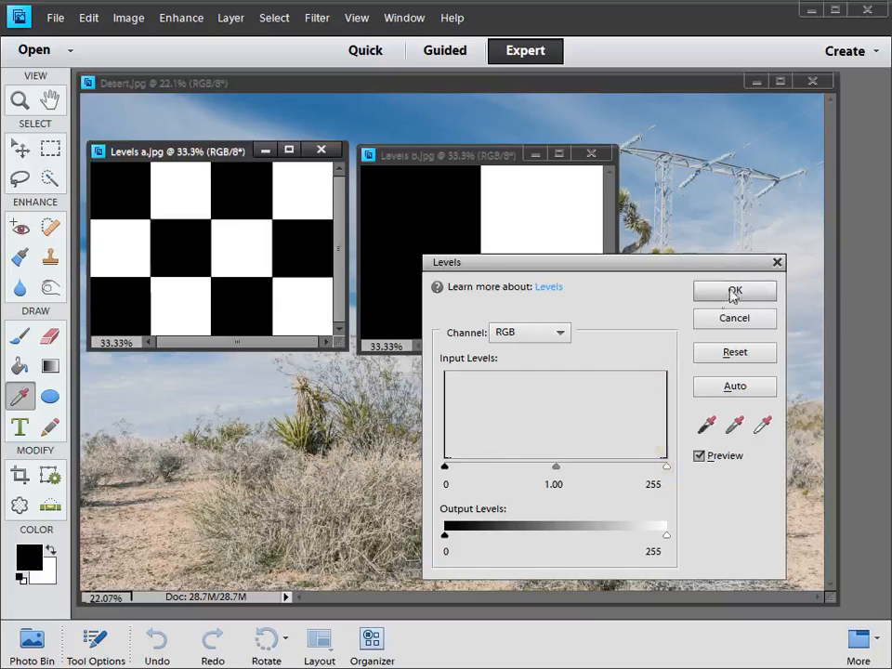
left_click(730, 320)
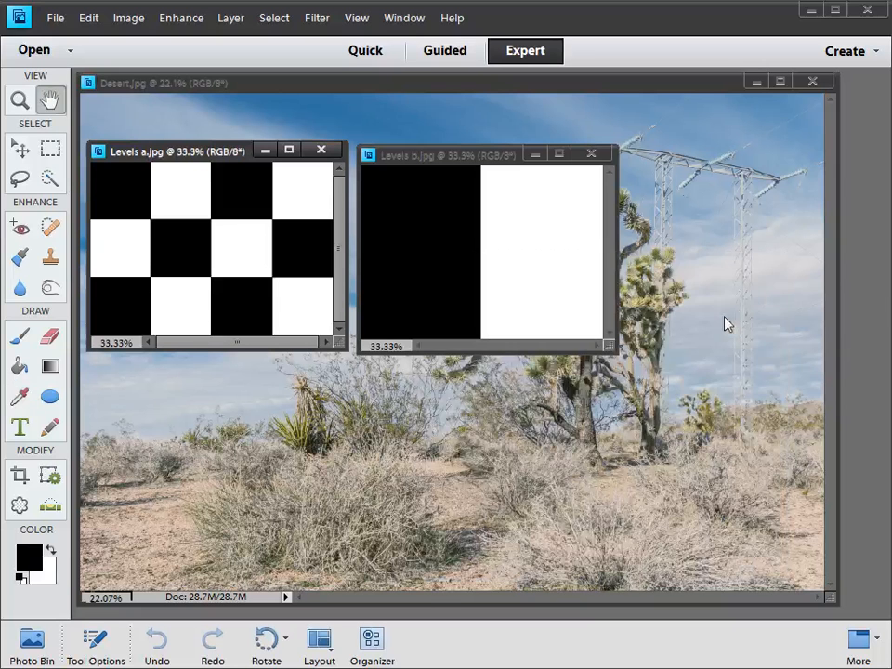
left_click(476, 155)
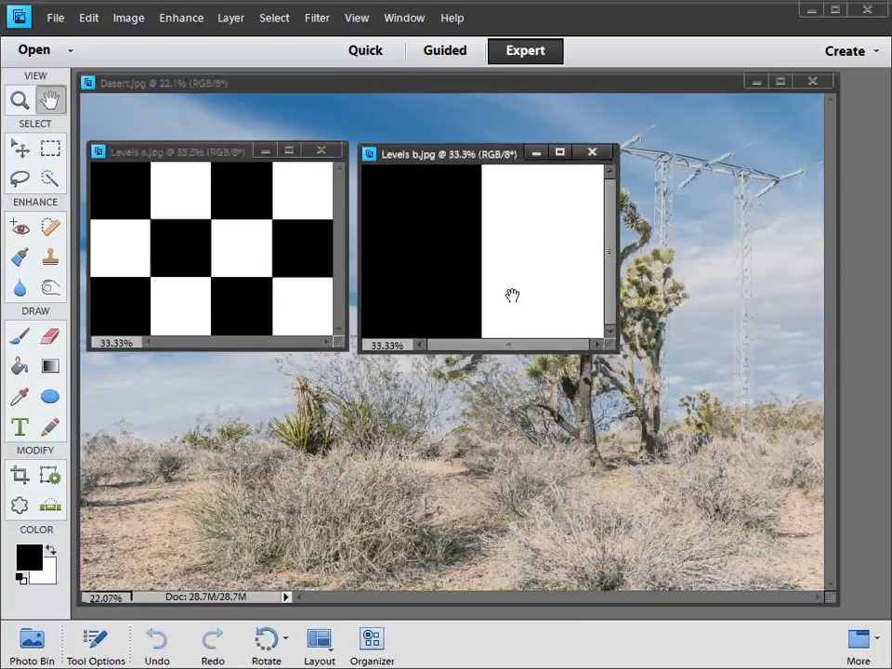
key("ctrl+l")
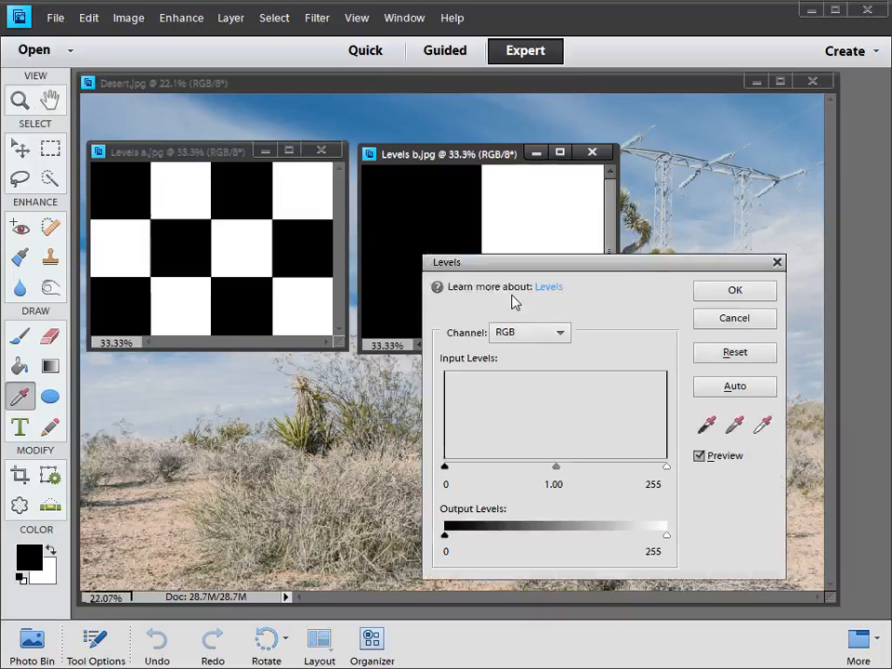
left_click_drag(638, 263, 677, 199)
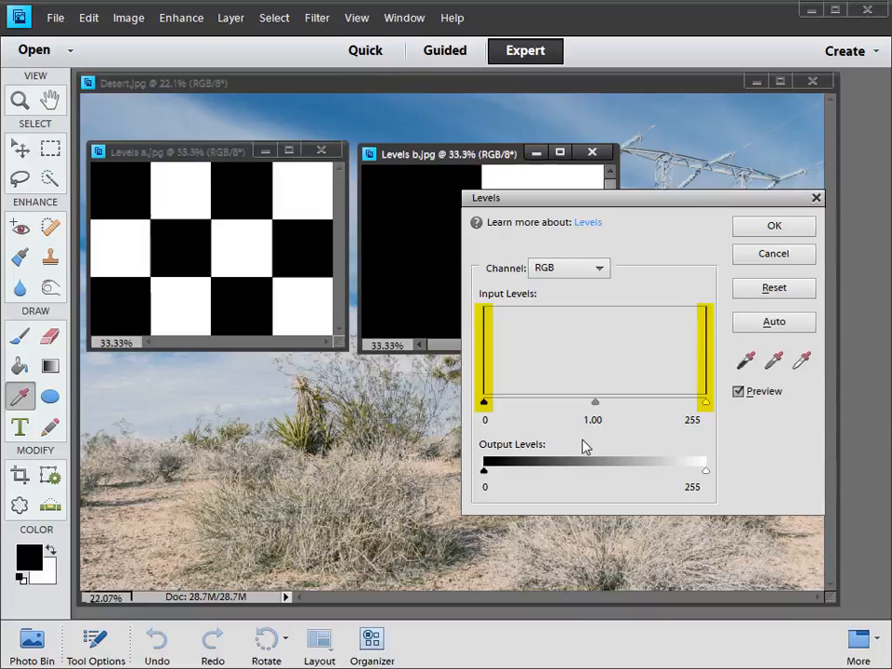
left_click_drag(640, 209, 530, 307)
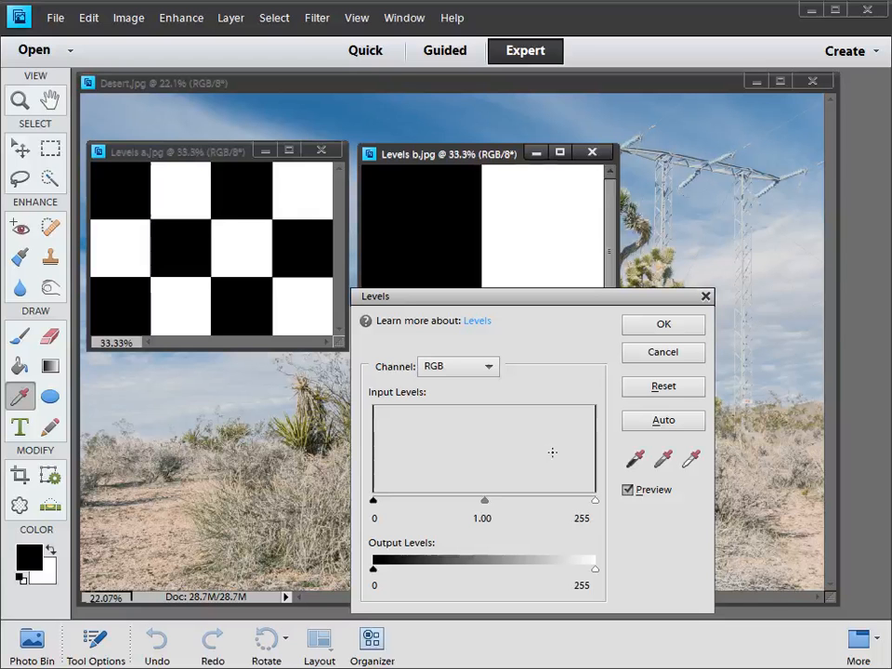
left_click(659, 353)
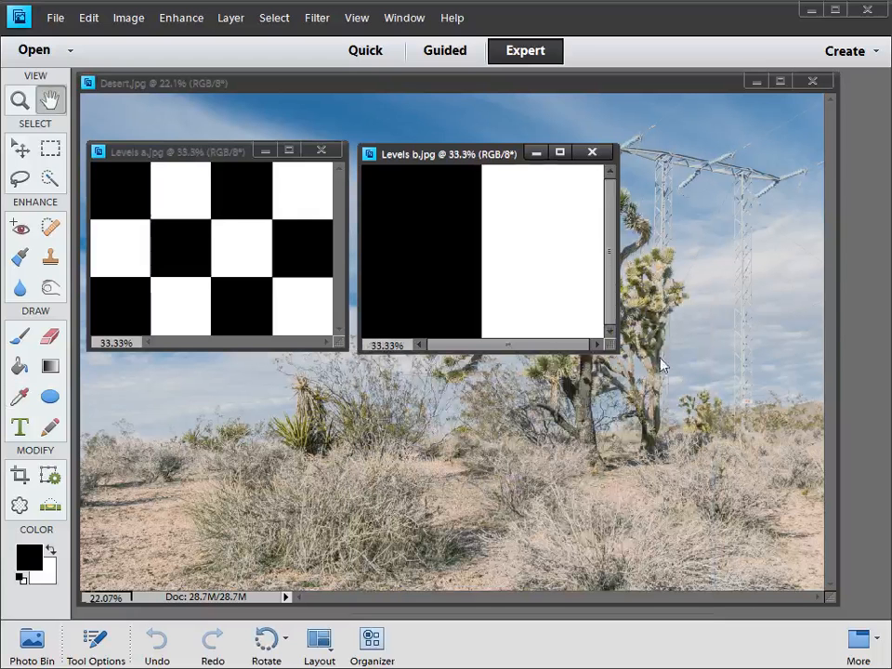
- Close the Levels b.jpg and Levels a.jpg images, leaving only Desert.jpg open
left_click(592, 152)
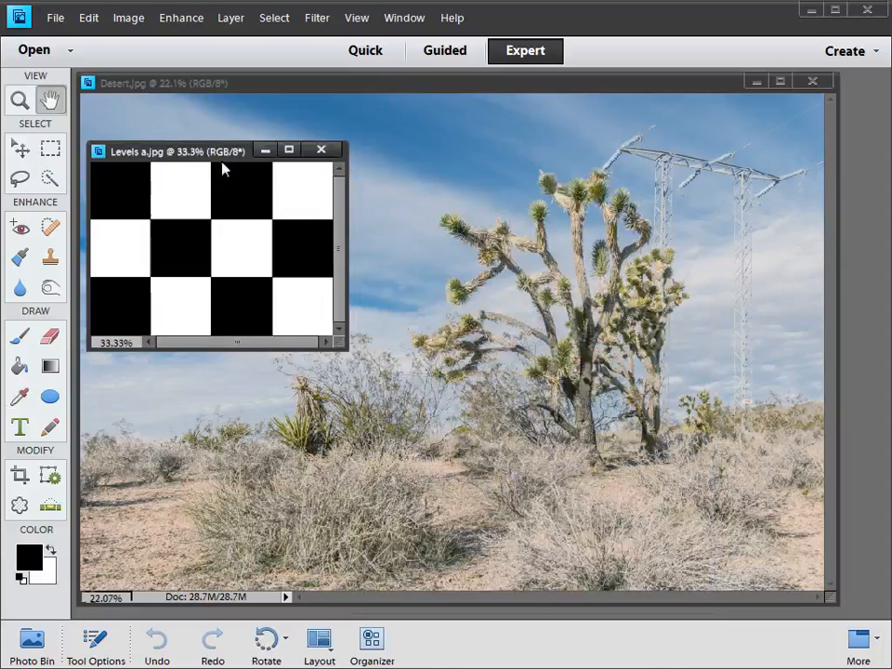
left_click(320, 151)
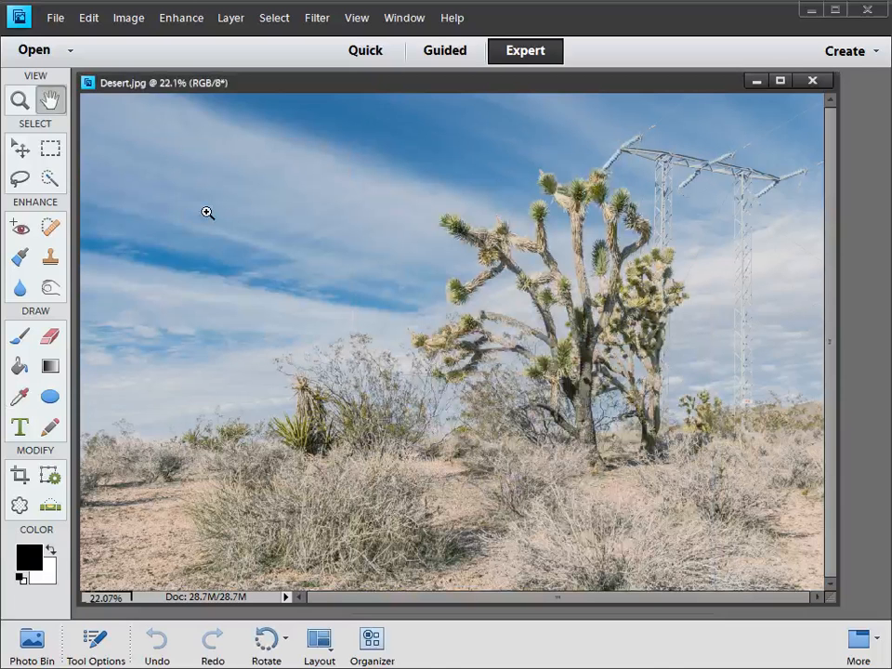
- Start a Levels adjustment on Desert.jpg and set the RGB shadow input level to 32
key("ctrl+l")
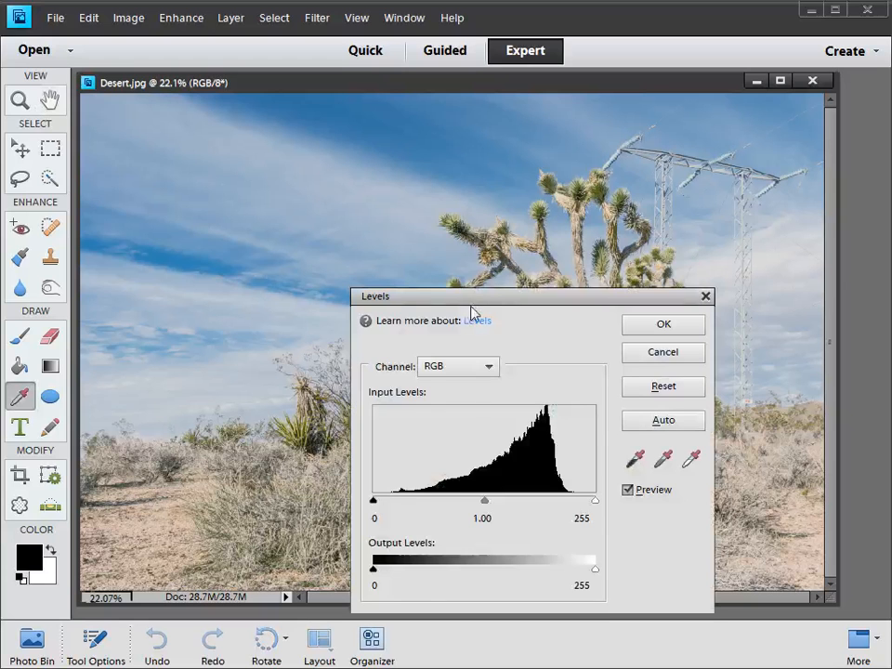
left_click_drag(484, 305, 234, 136)
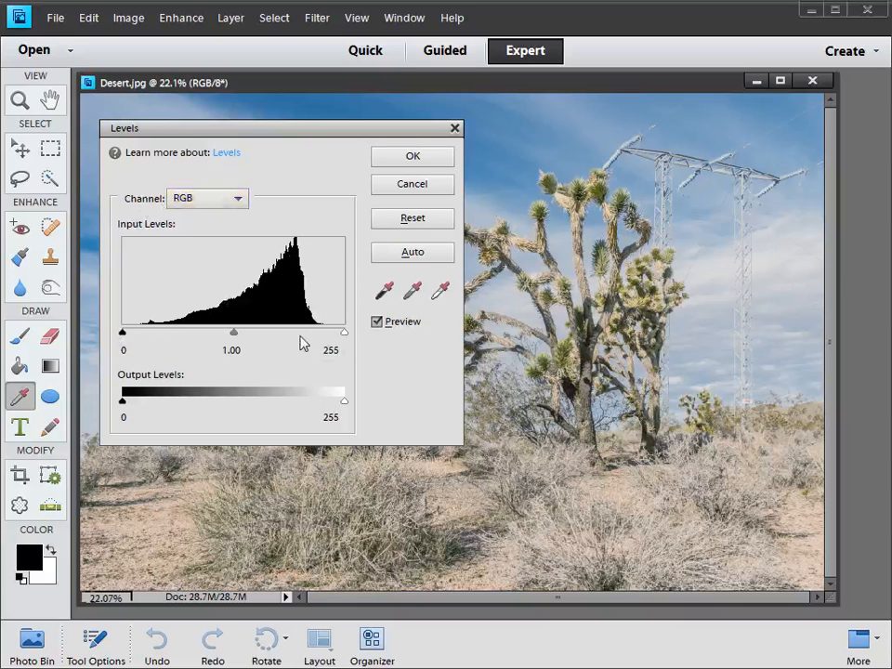
left_click_drag(248, 127, 229, 104)
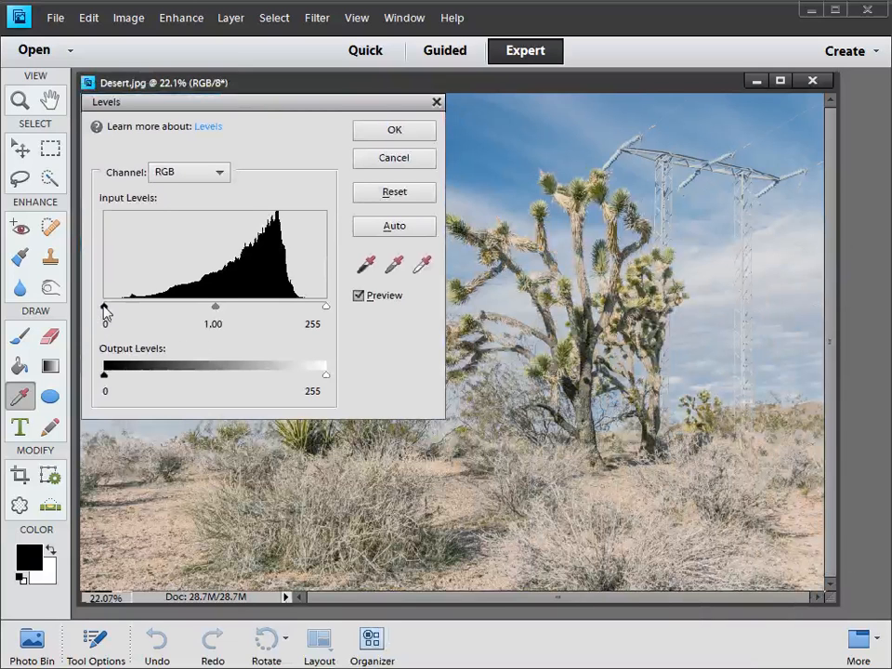
left_click_drag(105, 311, 99, 336)
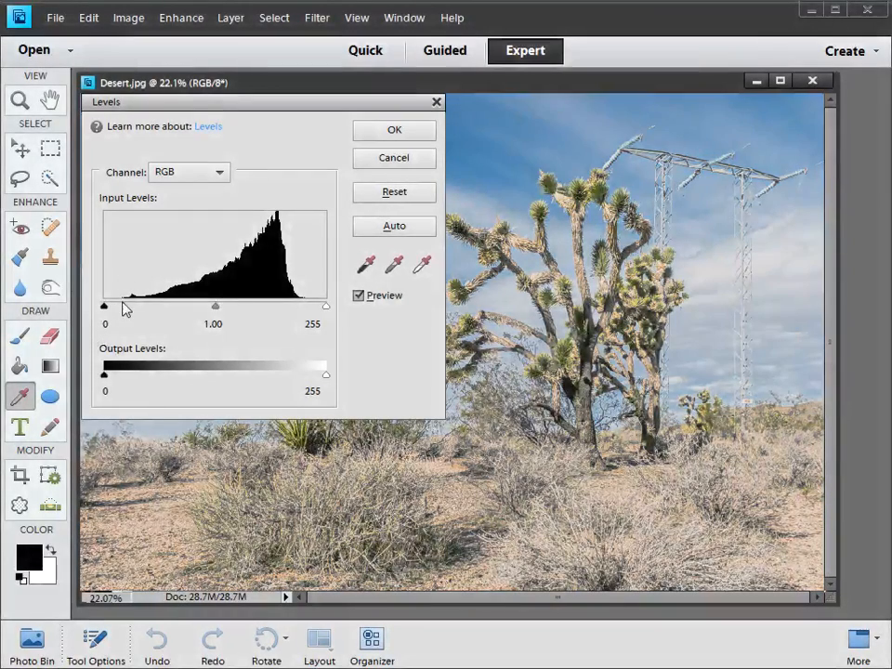
left_click_drag(105, 307, 130, 307)
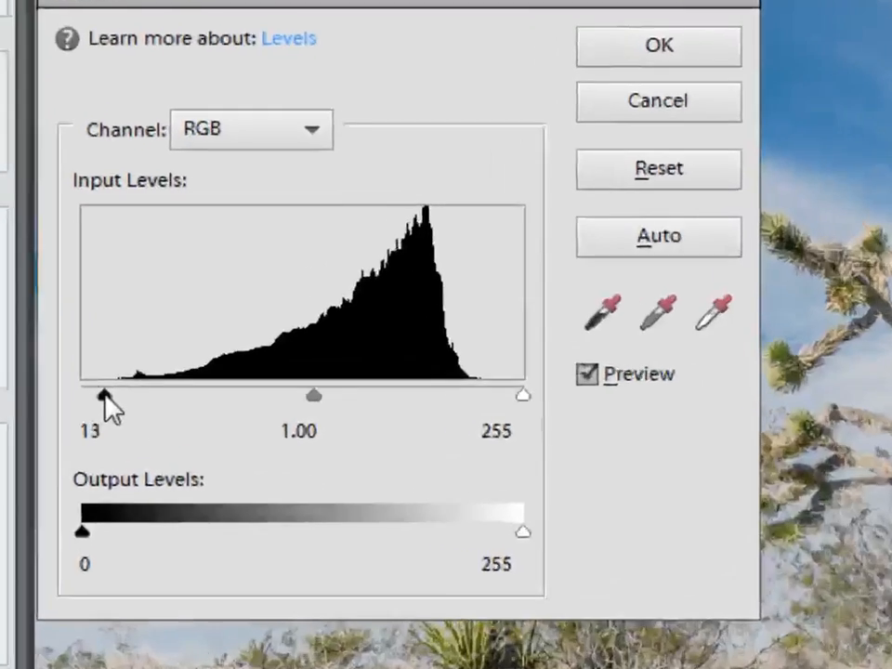
left_click_drag(138, 493, 143, 493)
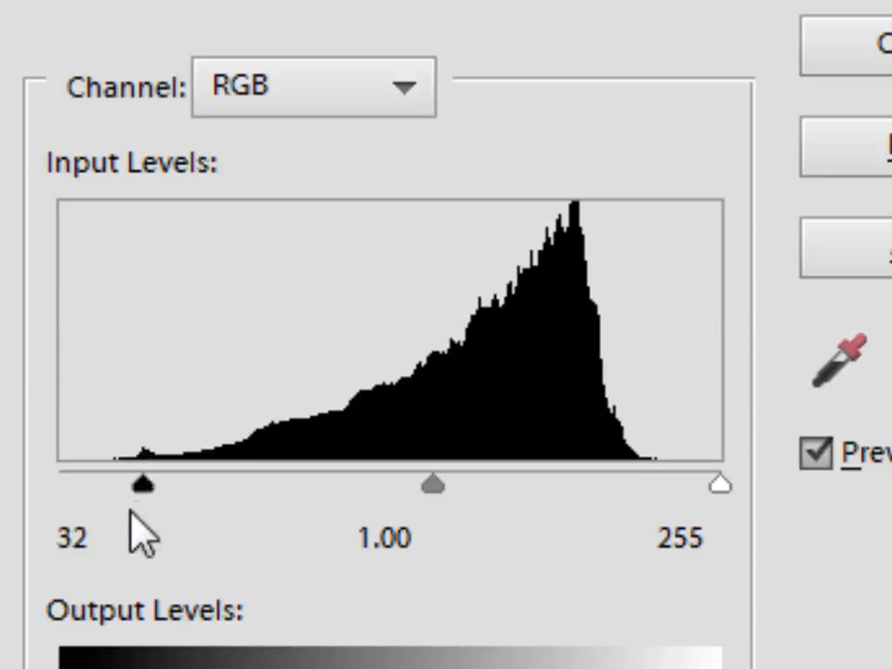
left_click_drag(140, 484, 3, 489)
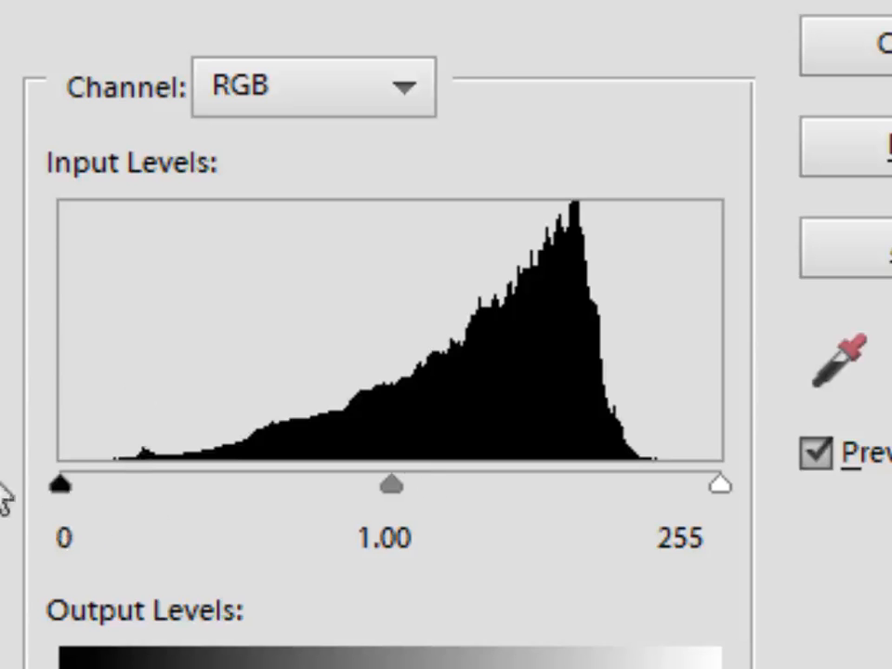
left_click_drag(54, 472, 151, 489)
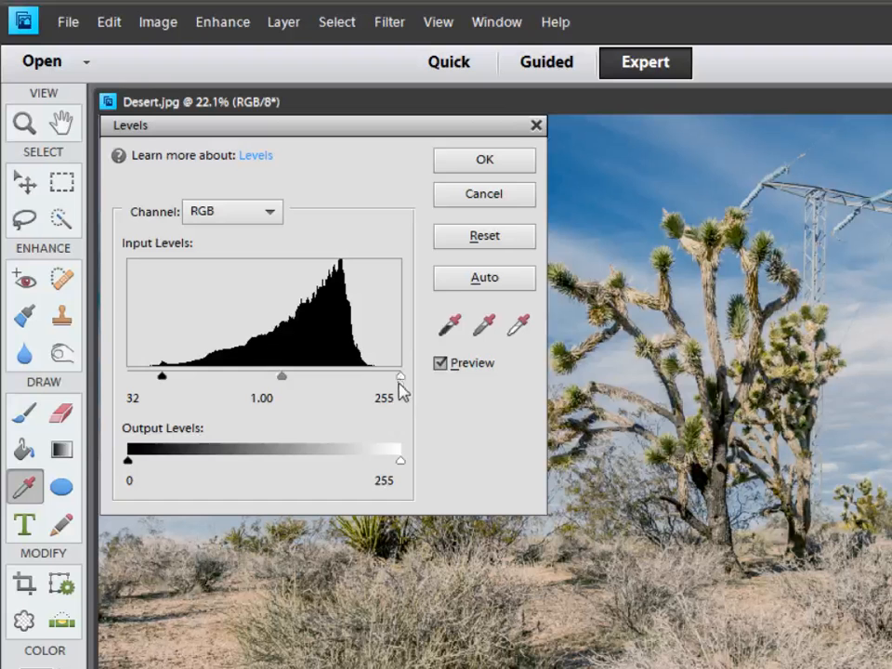
- Set the RGB highlight input level of the desert photo to 221
left_click_drag(400, 378, 321, 378)
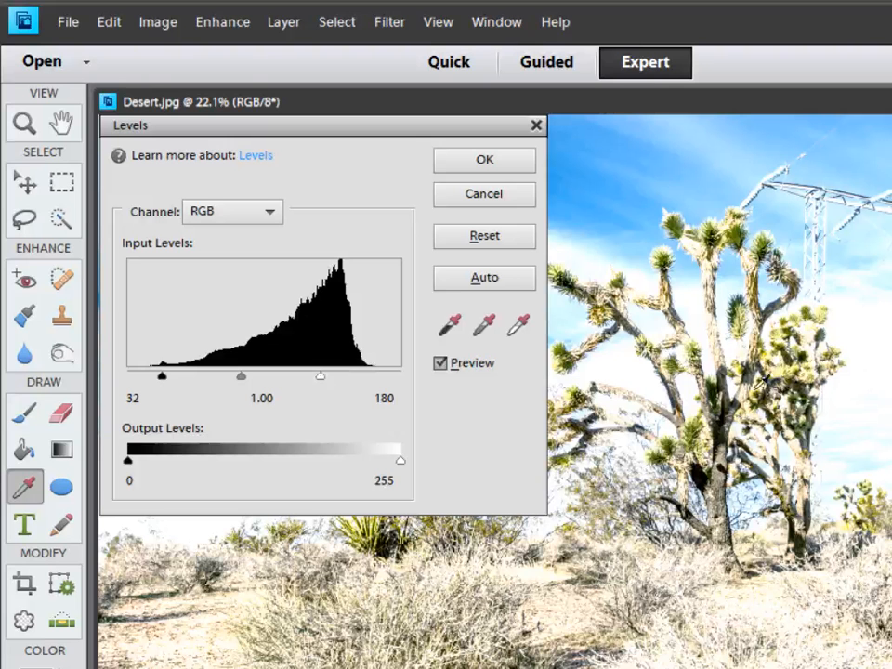
left_click_drag(324, 384, 366, 376)
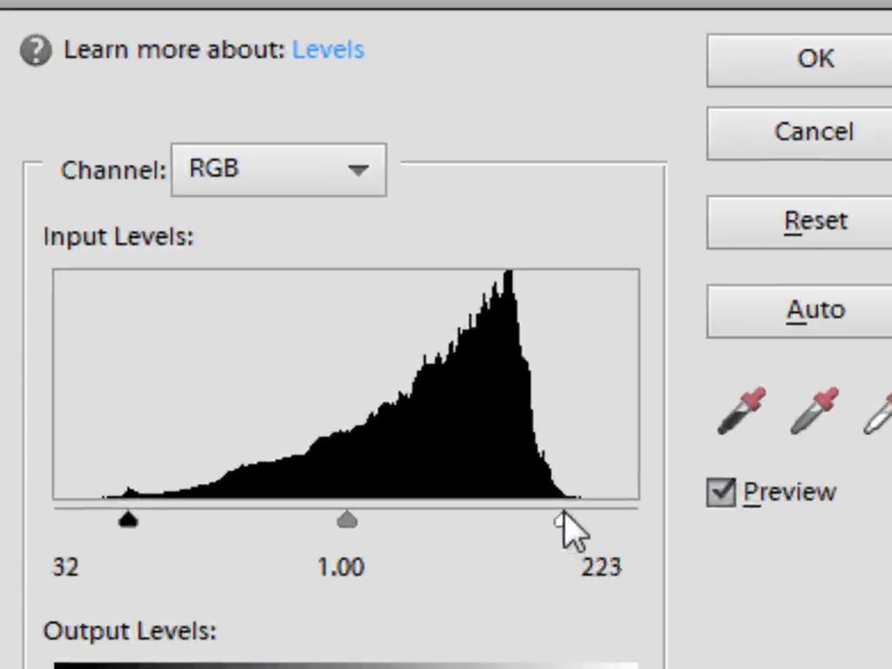
mouse_move(568, 531)
left_mouse_down()
mouse_move(560, 537)
mouse_move(562, 521)
left_mouse_up()
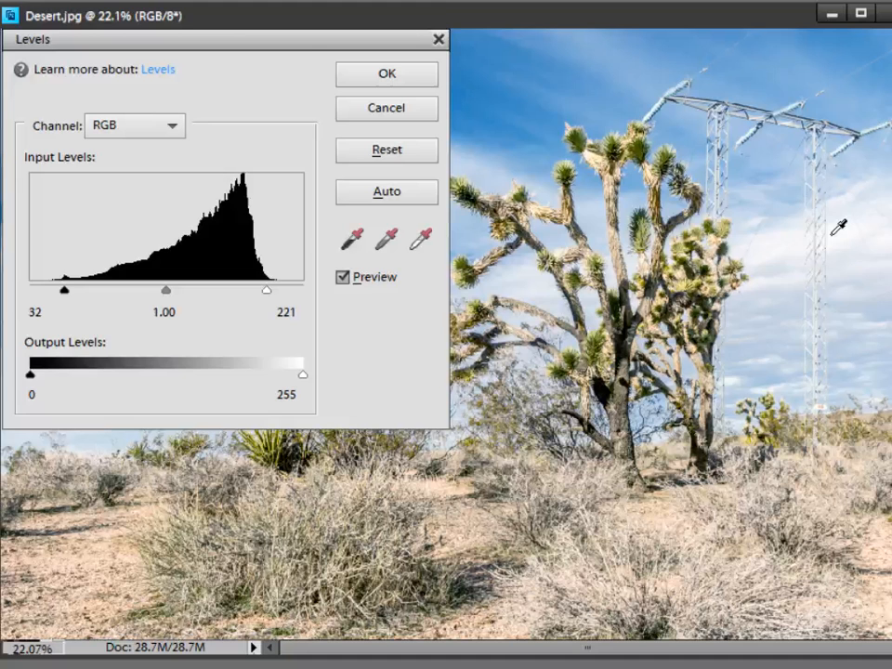
- Set the RGB midtone input level to 0.75 and move the Levels dialog around to check the whole photo
left_click_drag(310, 37, 303, 18)
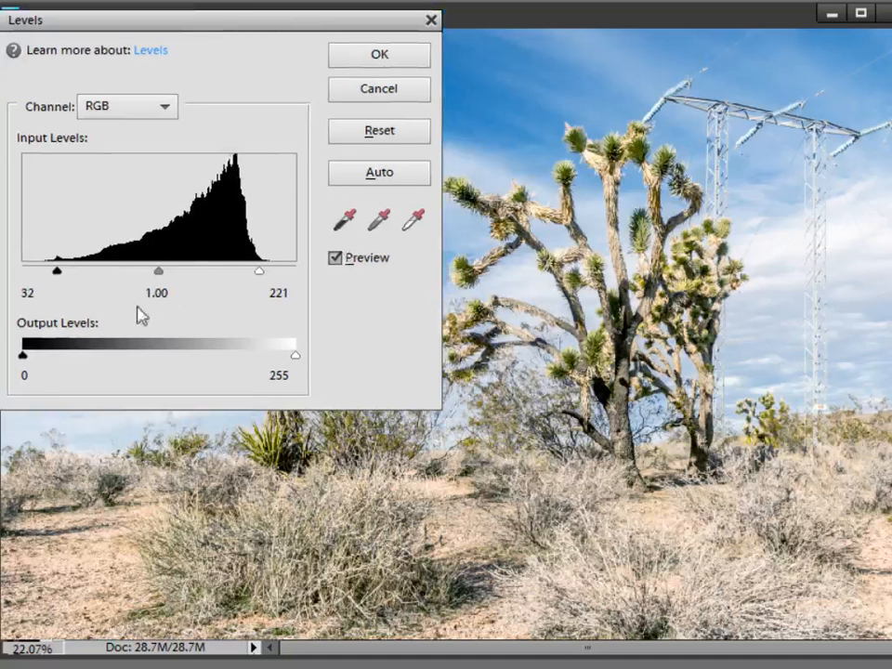
left_click(171, 294)
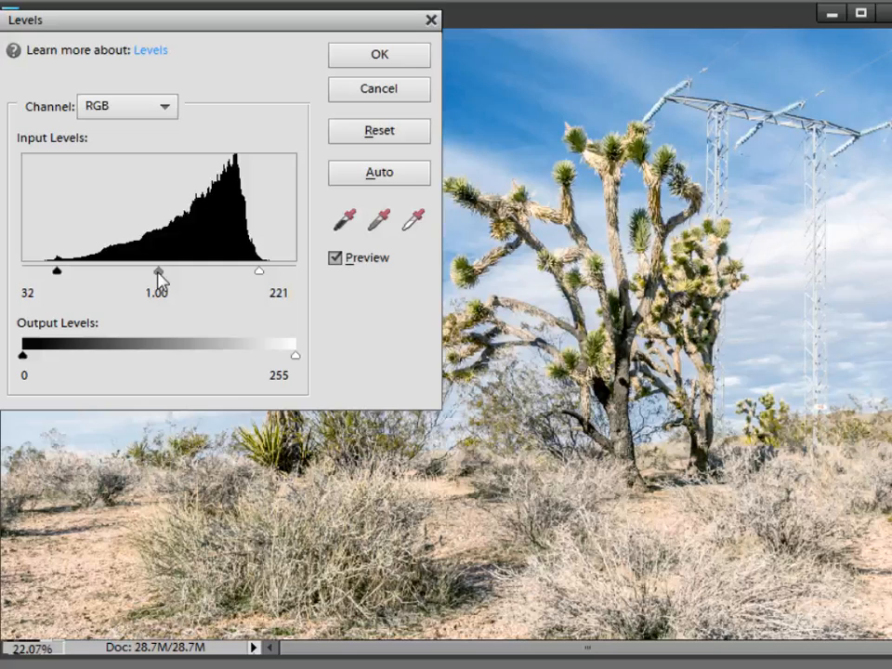
left_click_drag(160, 279, 180, 278)
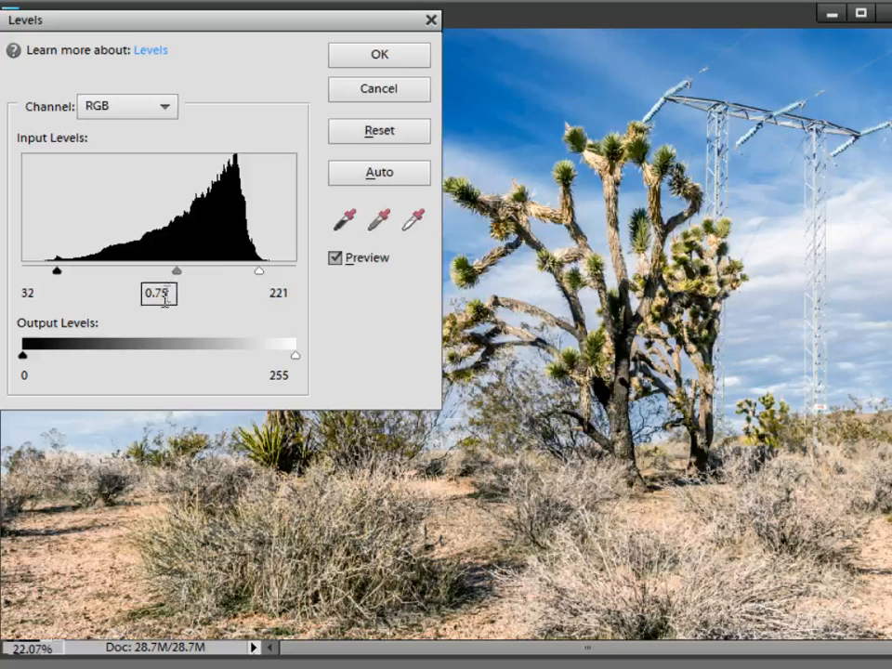
left_click_drag(240, 25, 600, 475)
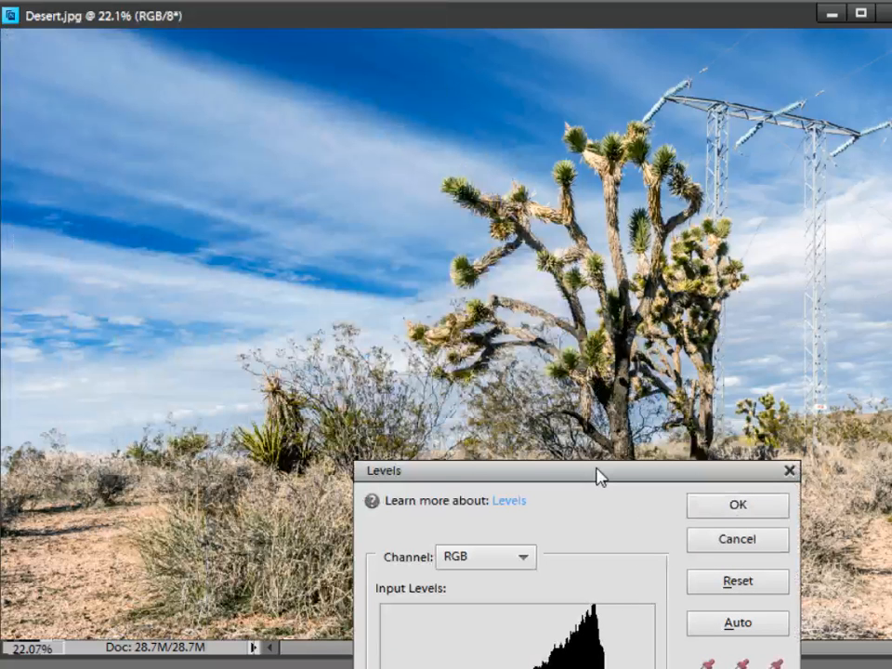
left_click_drag(599, 476, 288, 98)
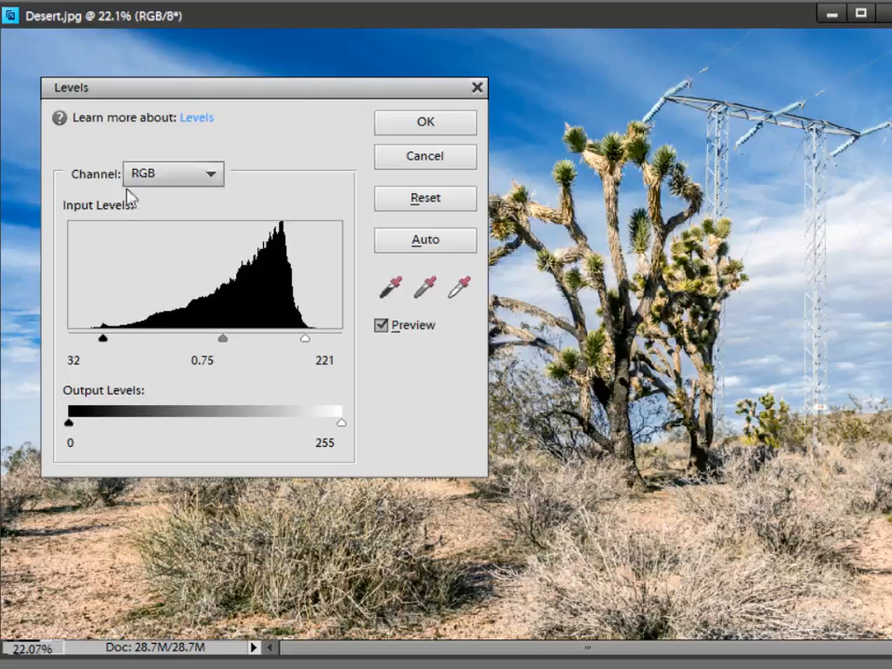
- Set the midtone input level of the Red channel to 1.20 to warm the desert photo
left_click(210, 175)
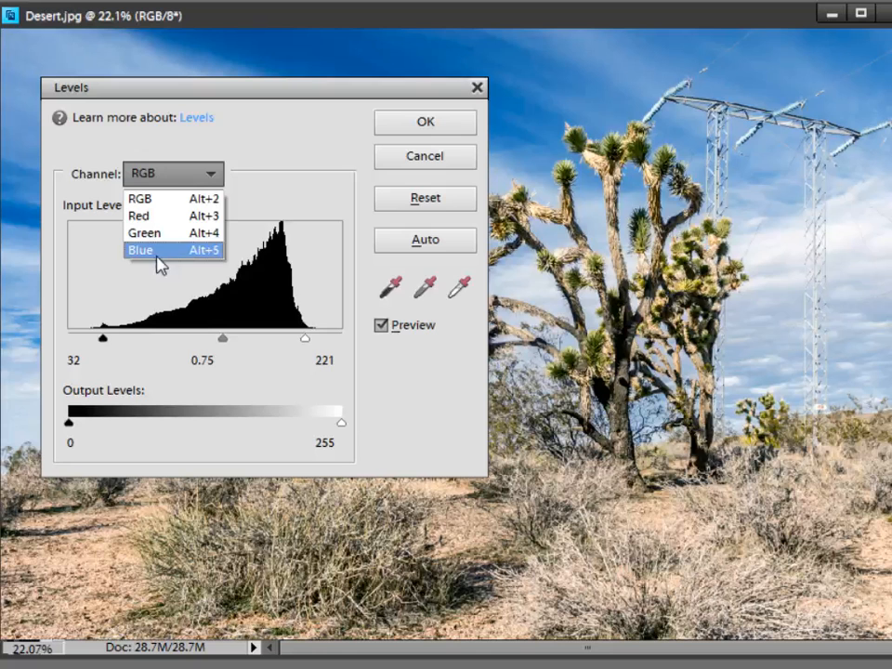
left_click(145, 216)
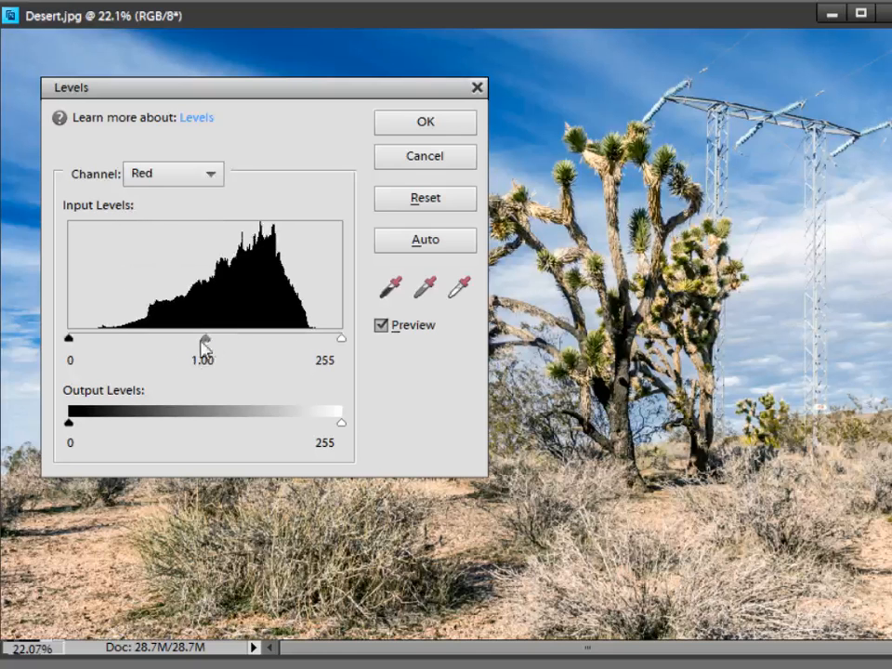
left_click_drag(204, 342, 297, 340)
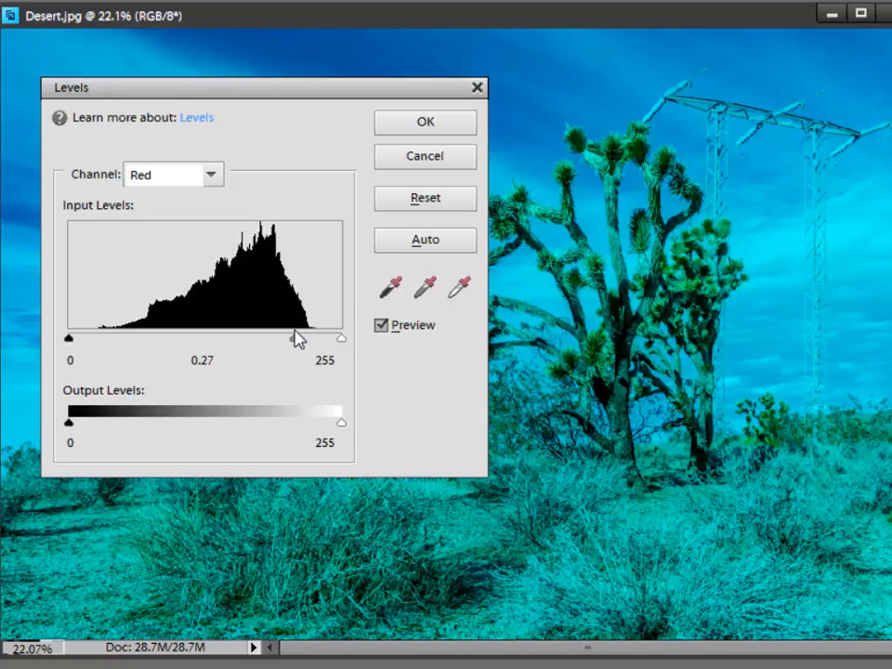
left_click_drag(298, 341, 194, 346)
left_click_drag(190, 346, 189, 346)
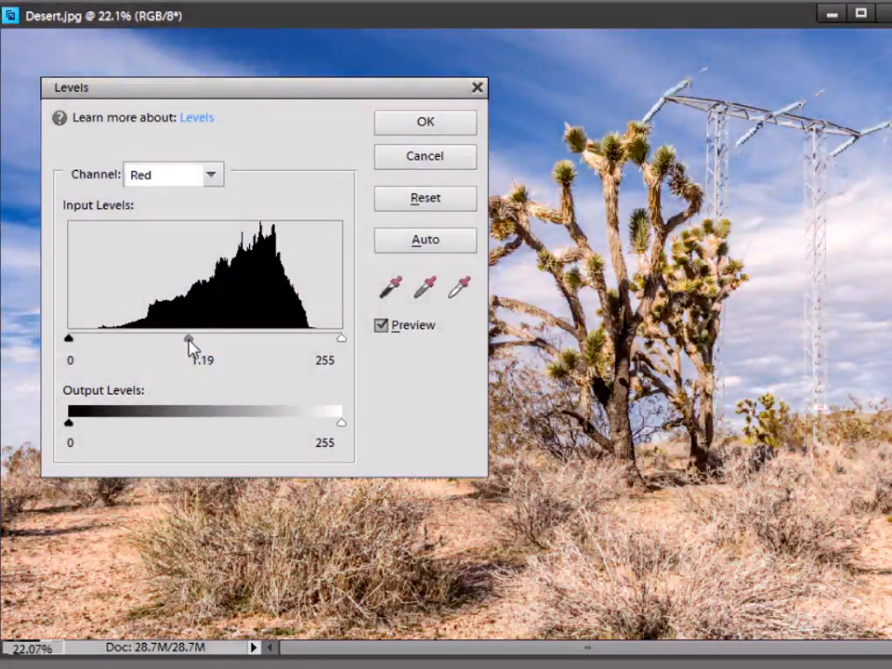
left_click_drag(191, 346, 189, 346)
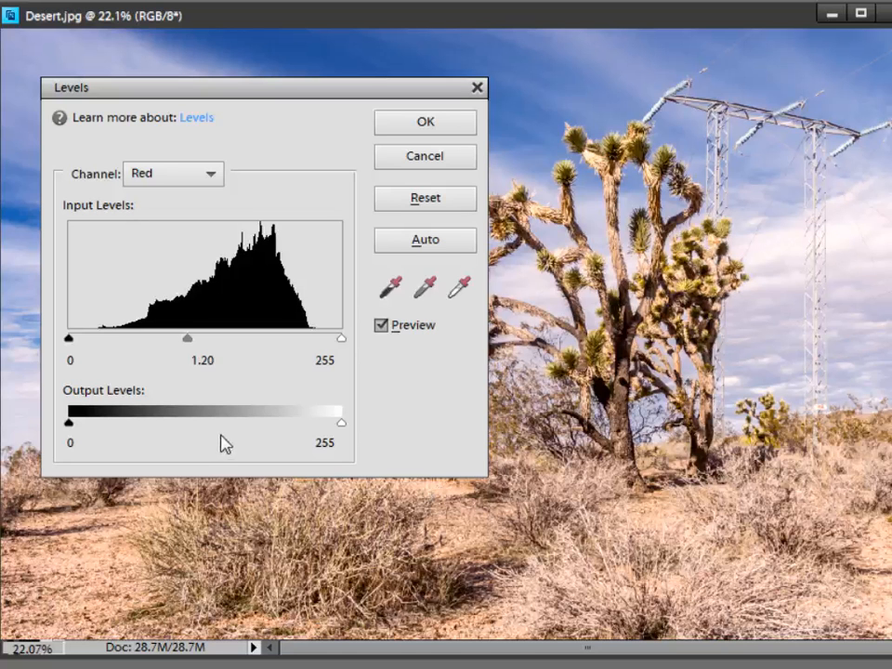
- Set the midtone input level of the Blue channel to 0.90 and compare the desert photo with and without the adjustment
left_click(160, 178)
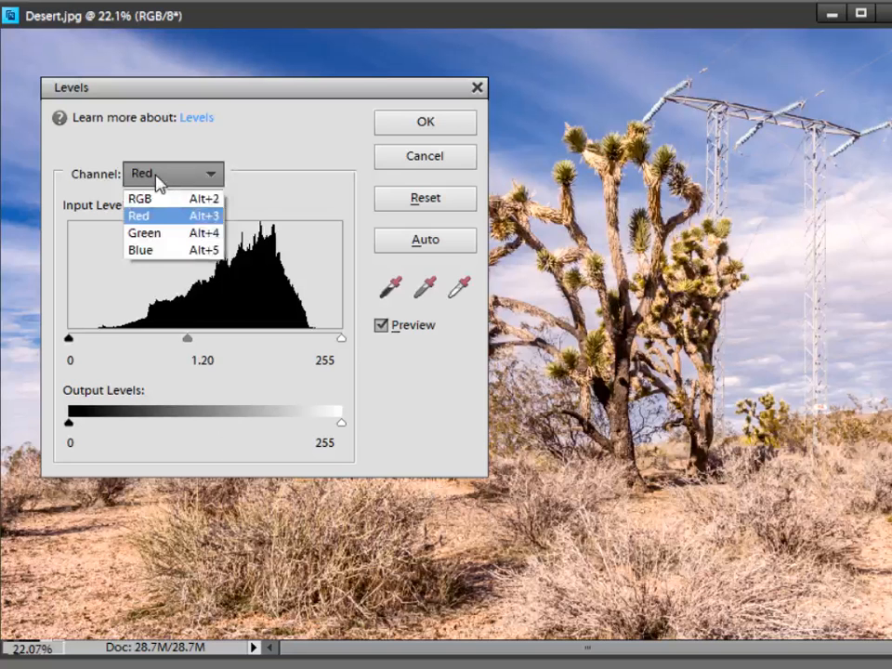
left_click(151, 250)
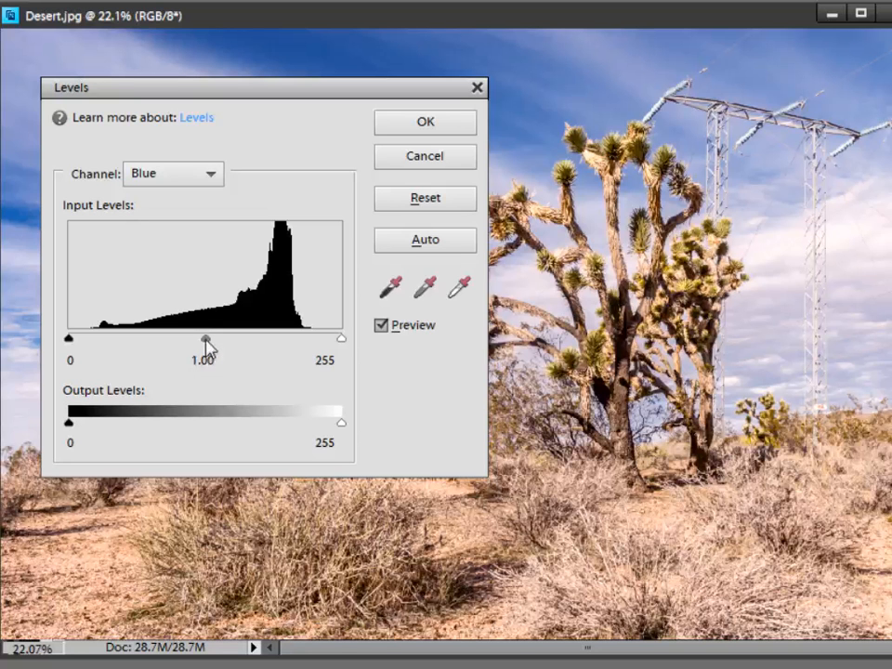
mouse_move(207, 340)
left_mouse_down()
mouse_move(271, 340)
mouse_move(215, 340)
left_mouse_up()
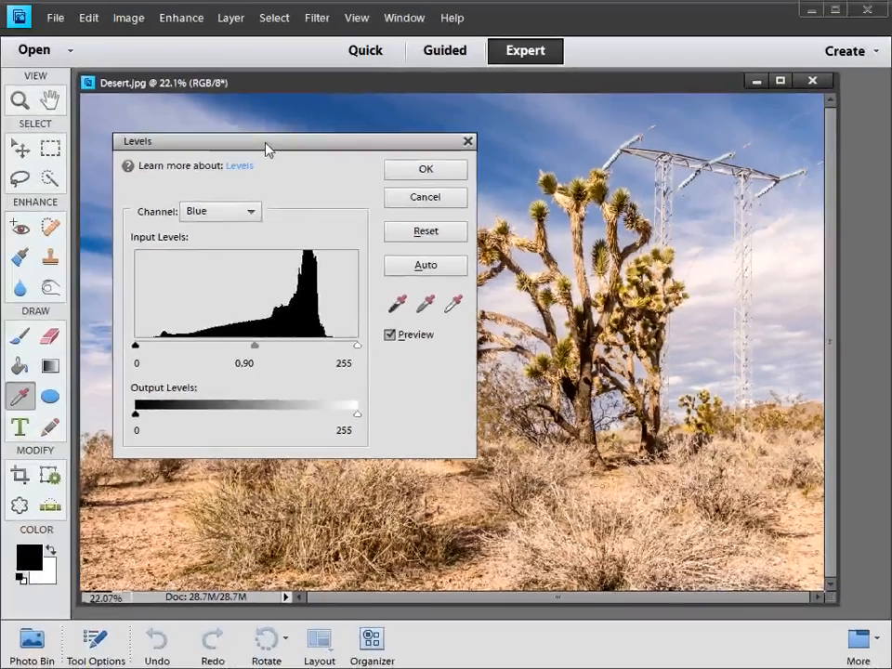
left_click_drag(267, 148, 199, 332)
left_click(325, 522)
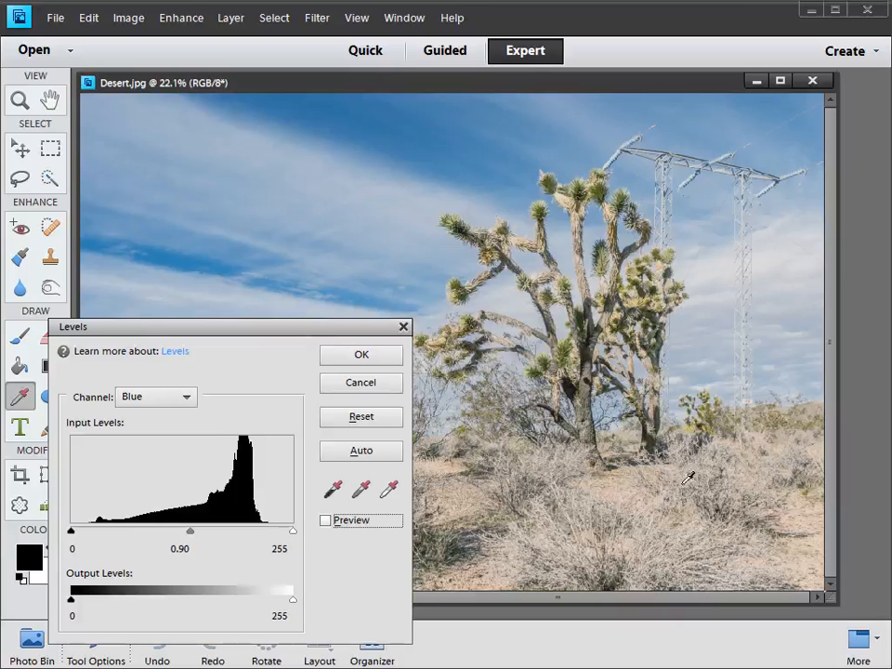
left_click(326, 522)
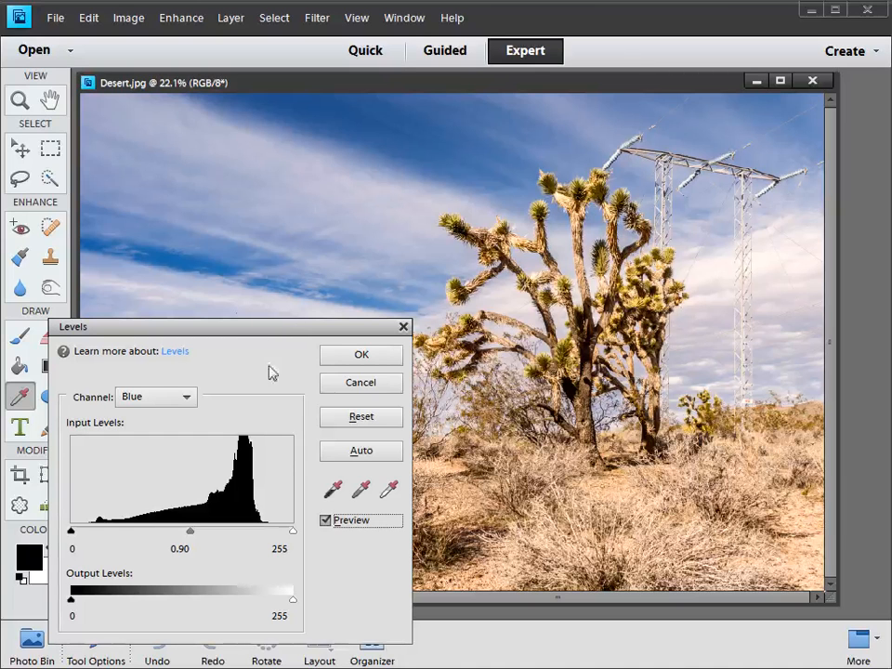
- Review the Levels settings of the RGB channel and the Red channel for the desert photo
left_click_drag(236, 331, 266, 228)
left_click(190, 298)
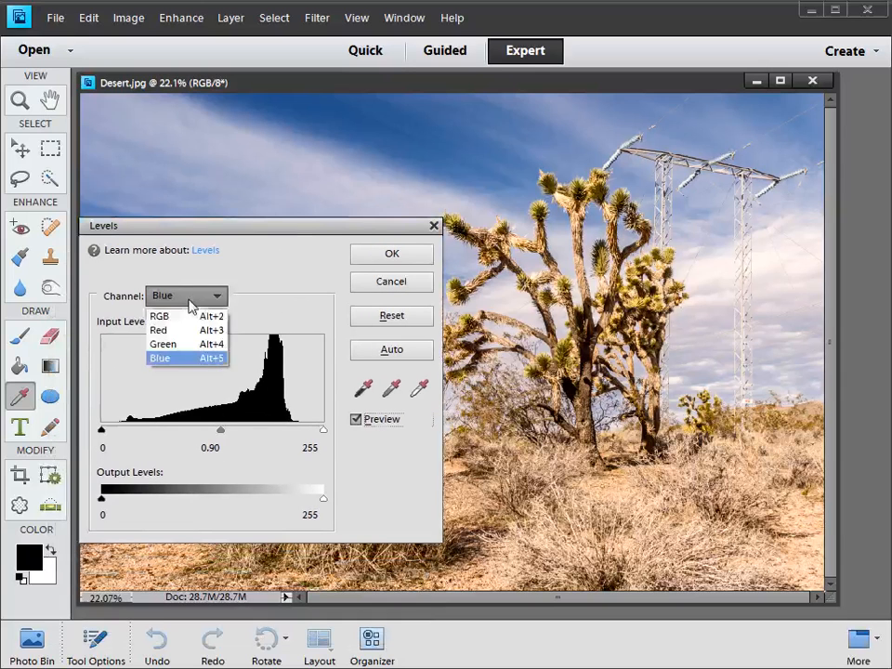
left_click(181, 319)
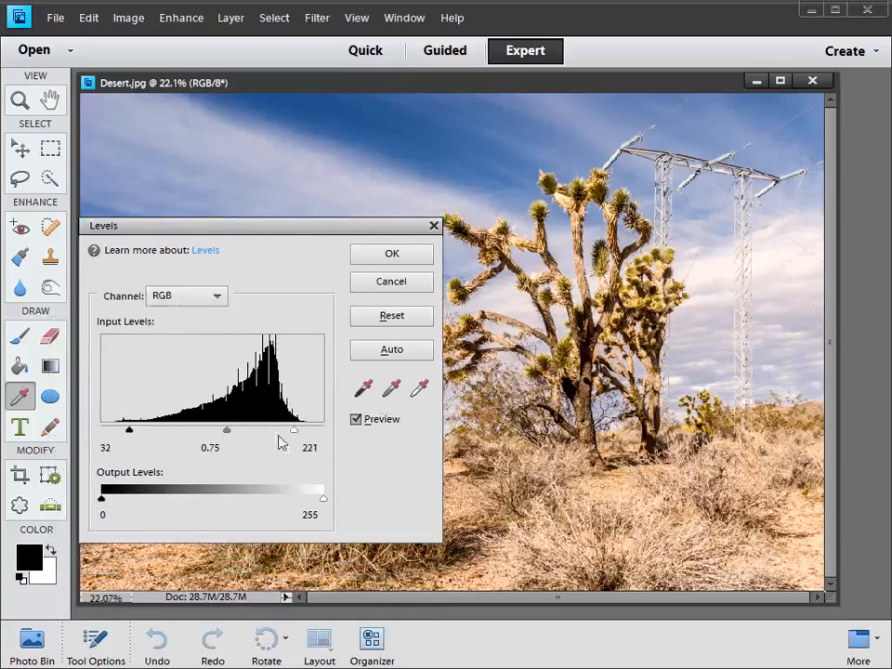
left_click(186, 295)
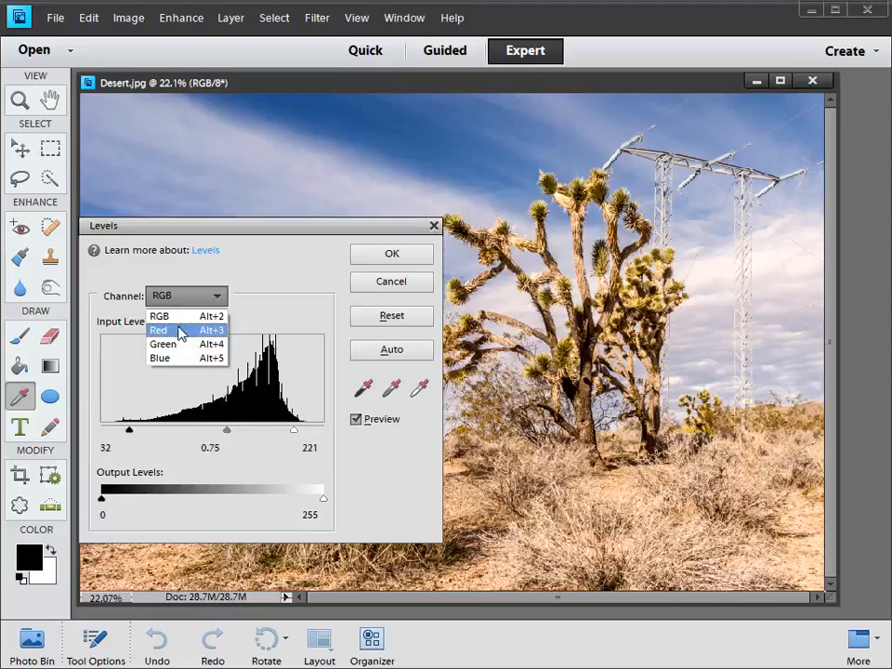
left_click(179, 333)
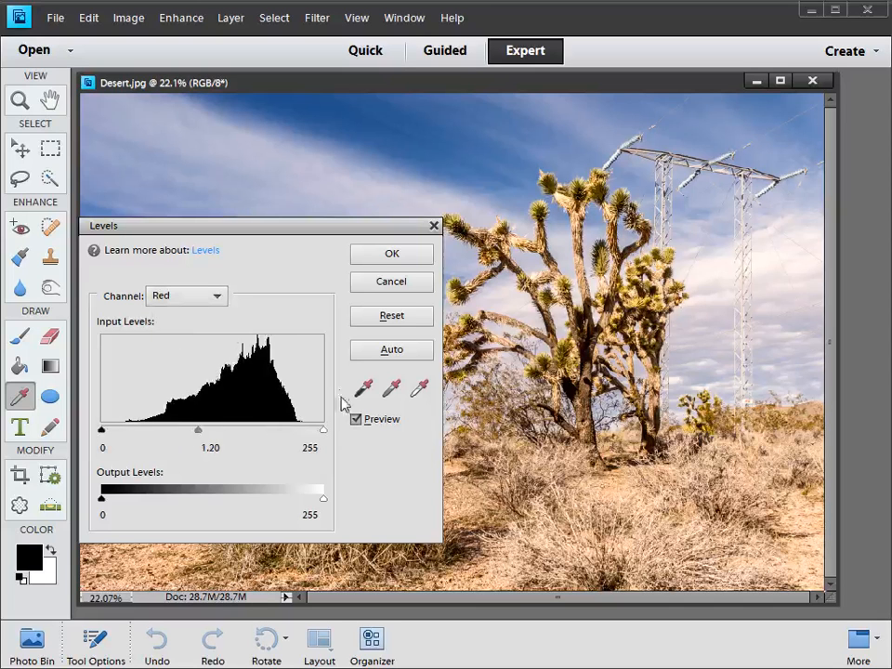
- Compare the desert photo with the Levels preview off and on, and apply the Levels adjustment
left_click(356, 420)
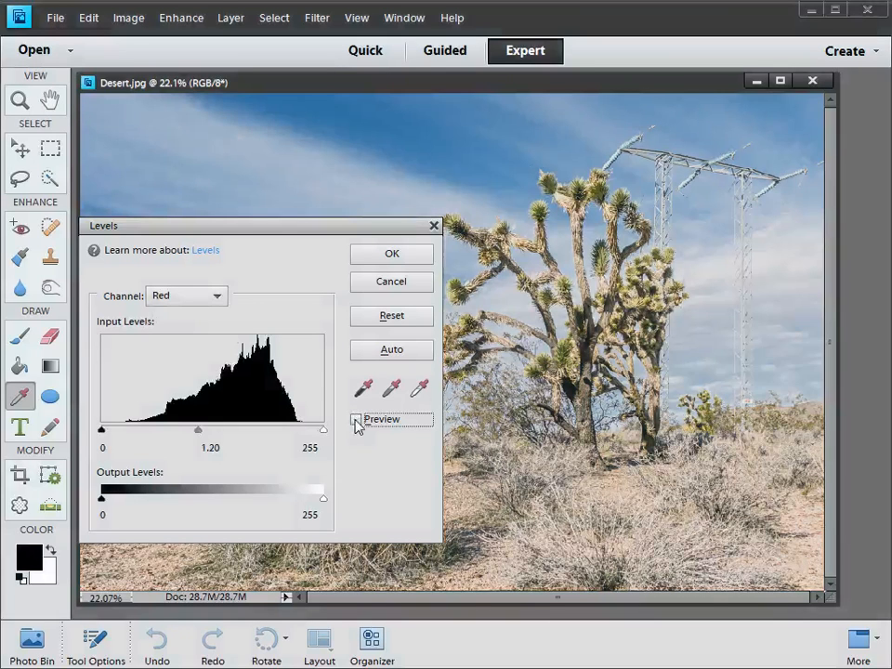
left_click(357, 420)
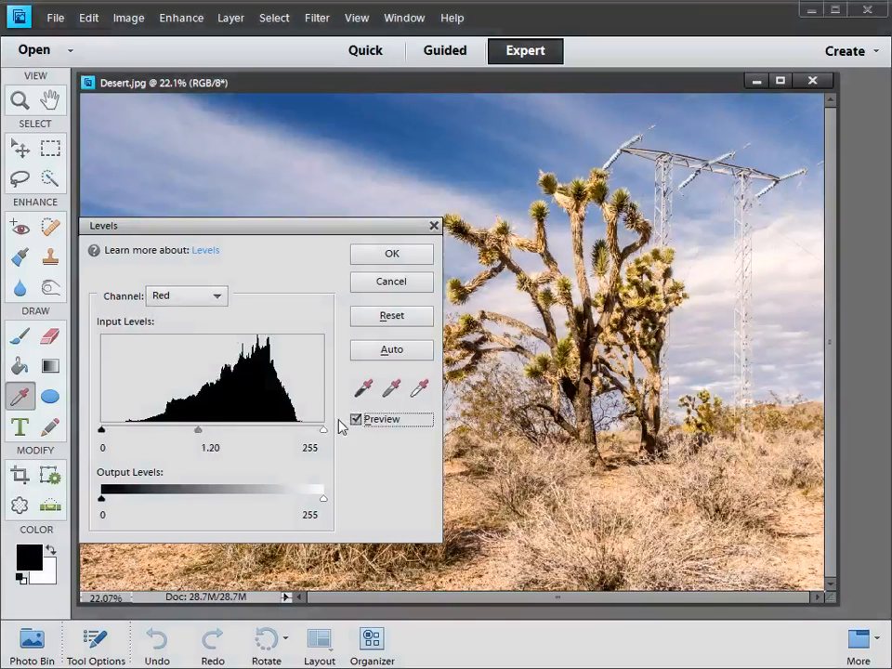
left_click(370, 254)
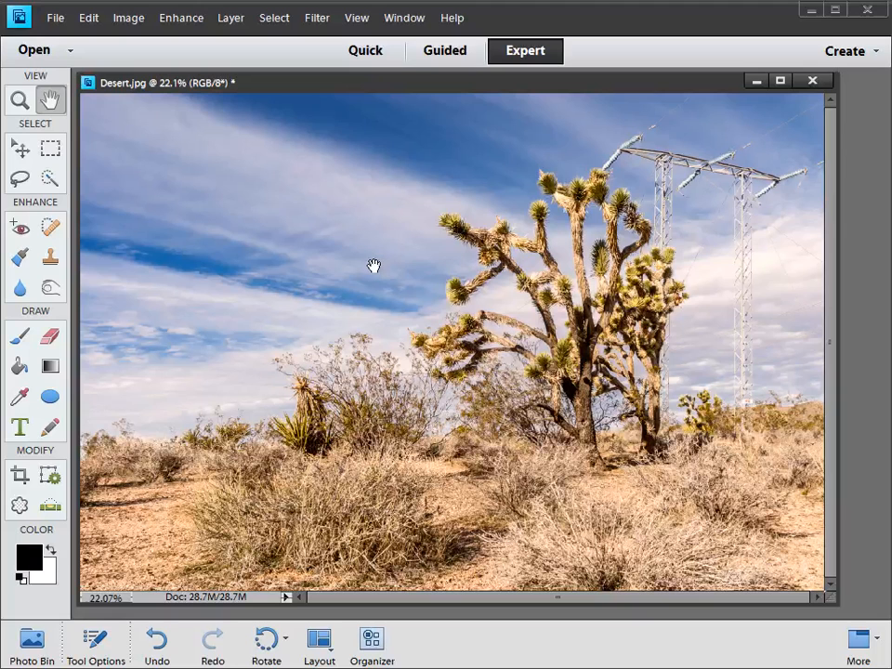